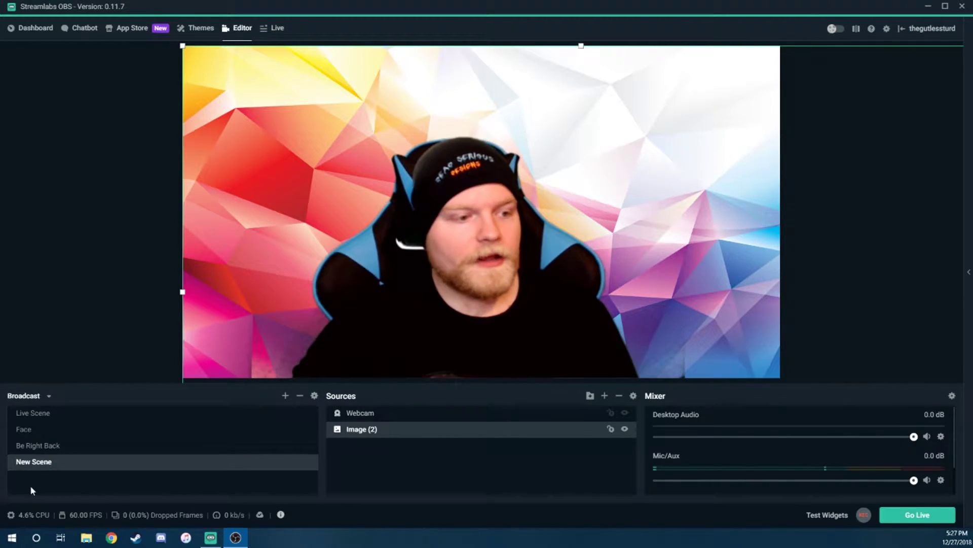
Add a new scene under the default name New Scene (1) and check that its Sources list is empty
click(285, 396)
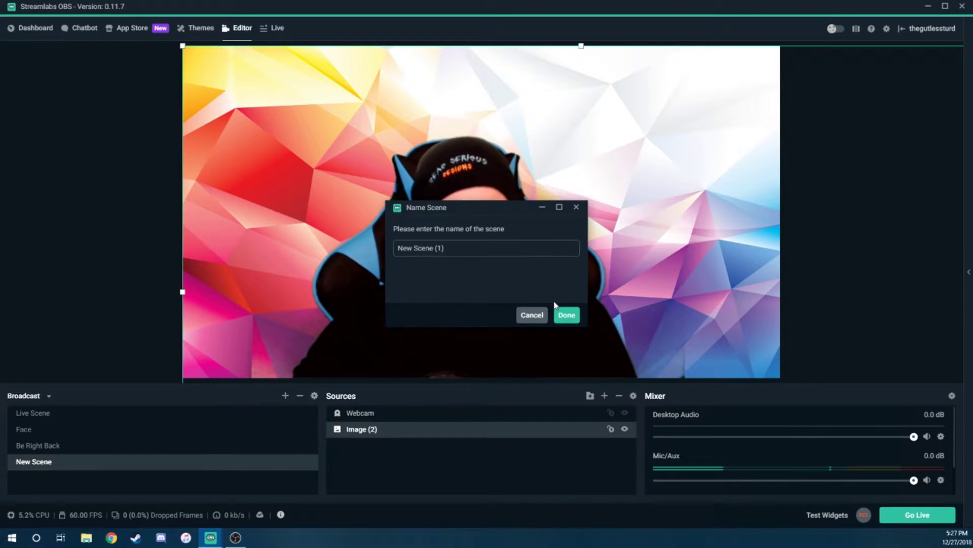
click(565, 314)
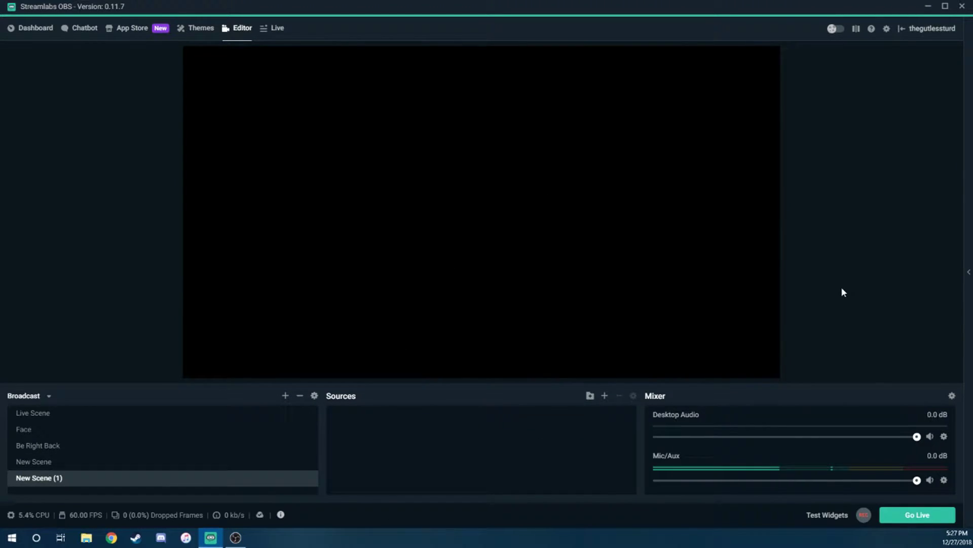
right_click(447, 455)
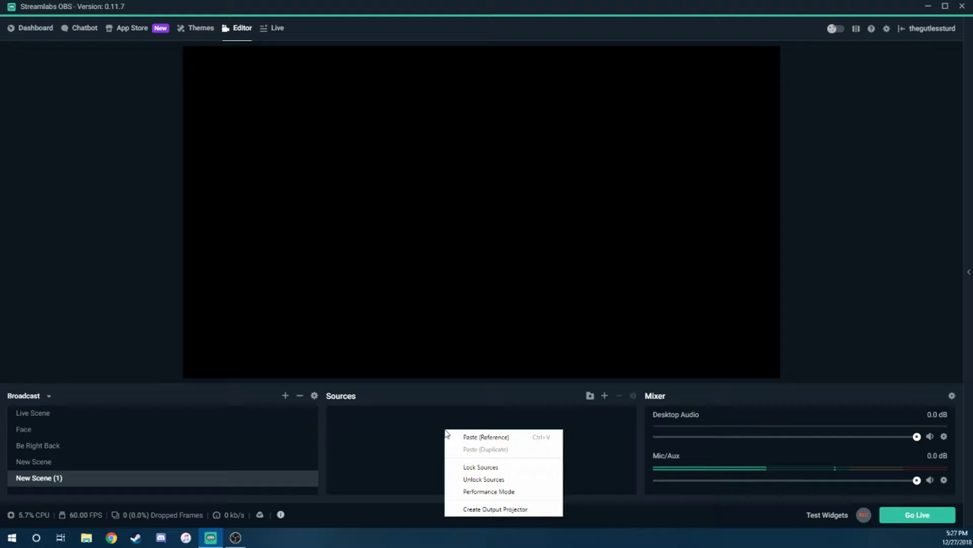
click(602, 396)
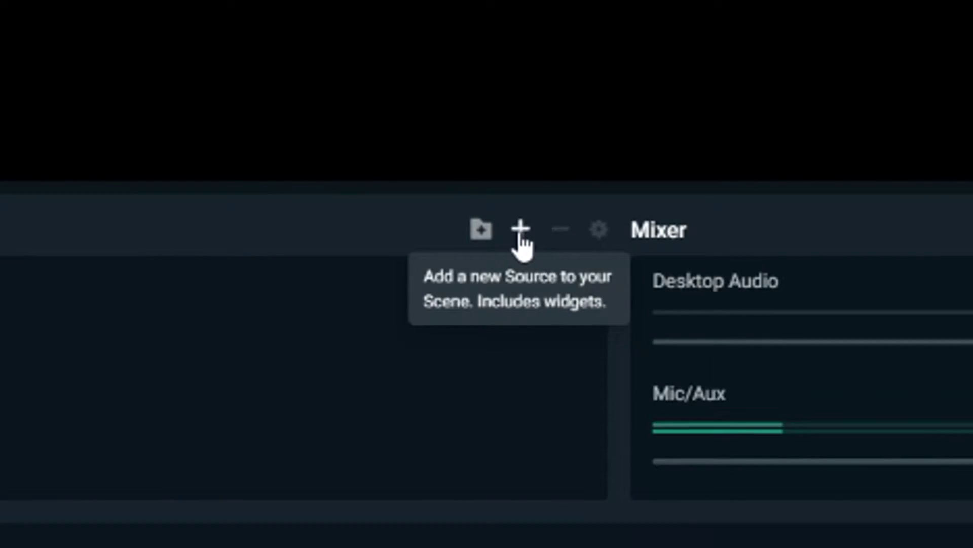
Add the existing Webcam as a Video Capture Device source and enlarge it across the canvas
click(519, 232)
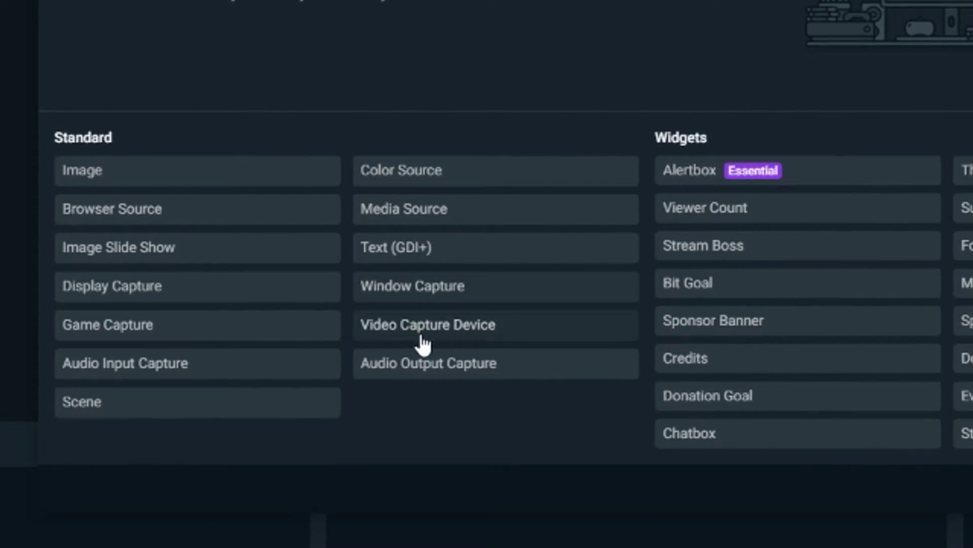
click(481, 328)
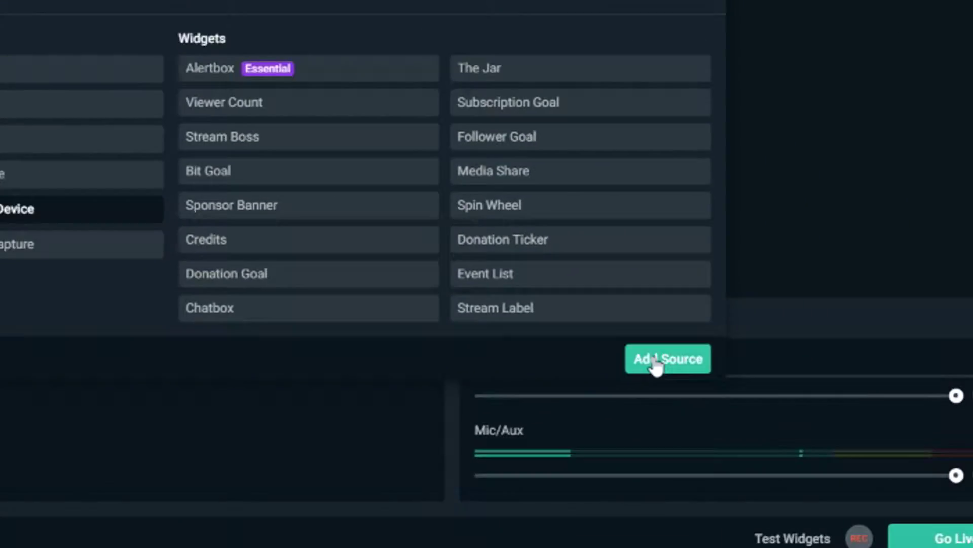
click(667, 357)
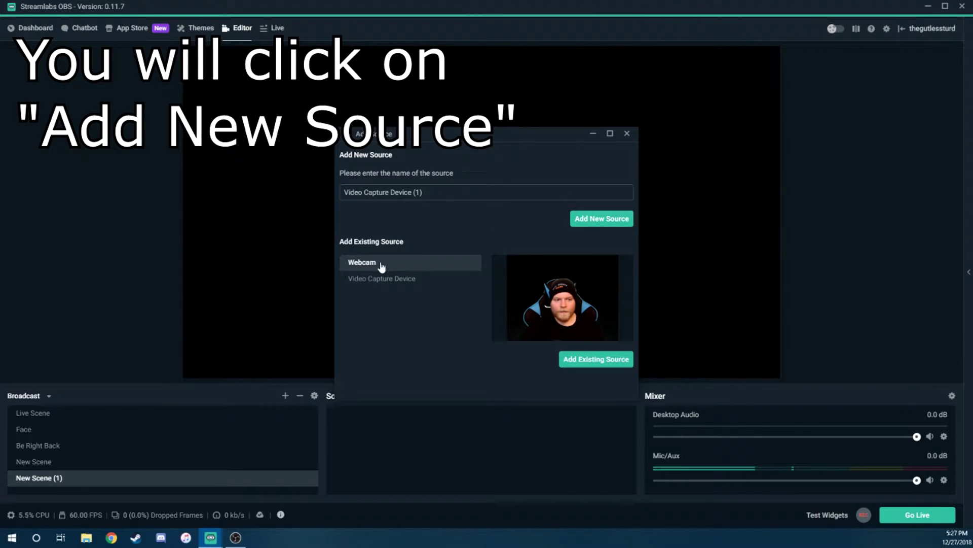
click(587, 362)
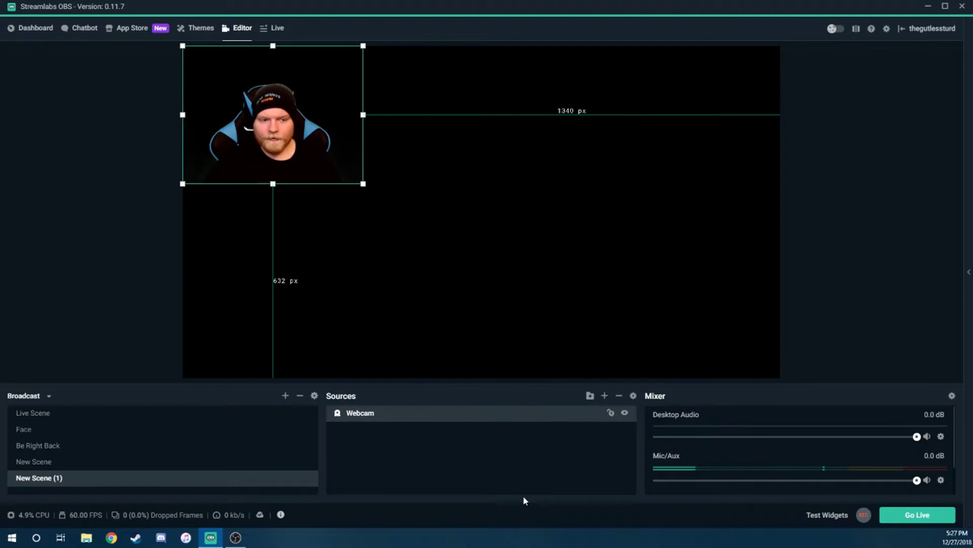
drag(253, 131, 282, 140)
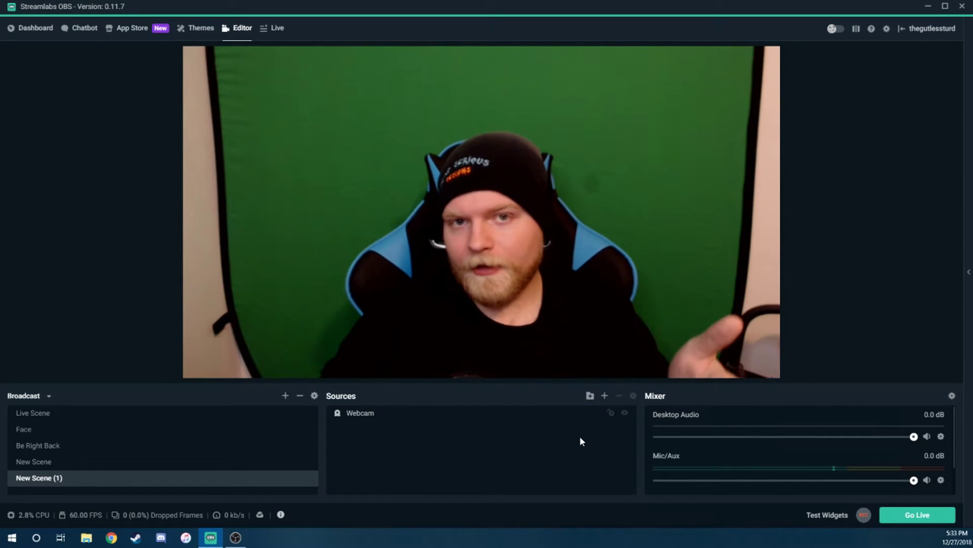
Add the existing polygon picture Image (2) to New Scene (1) as an Image source
click(605, 395)
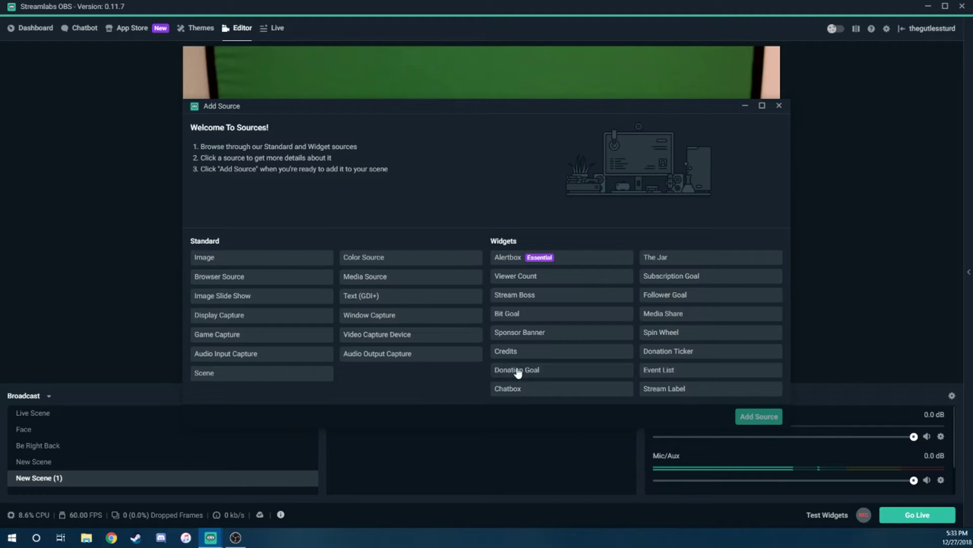
click(213, 266)
click(759, 416)
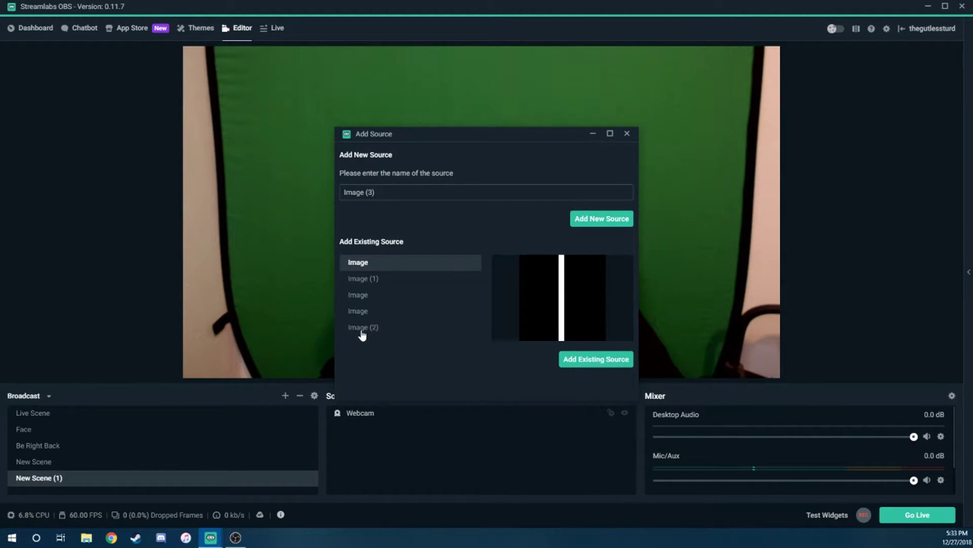
click(362, 330)
click(567, 361)
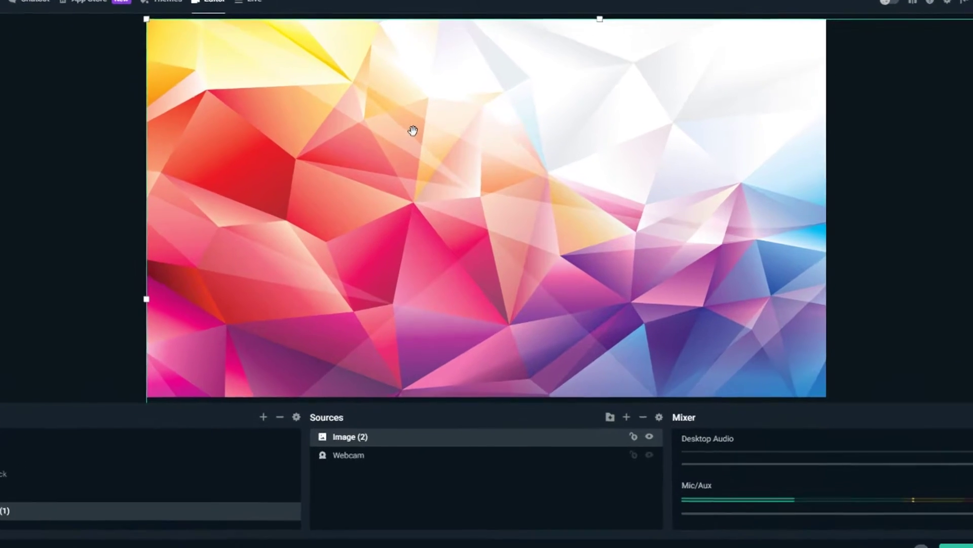
Apply Transform > Fit to Screen, then Transform > Stretch to Screen, to Image (2)
right_click(412, 144)
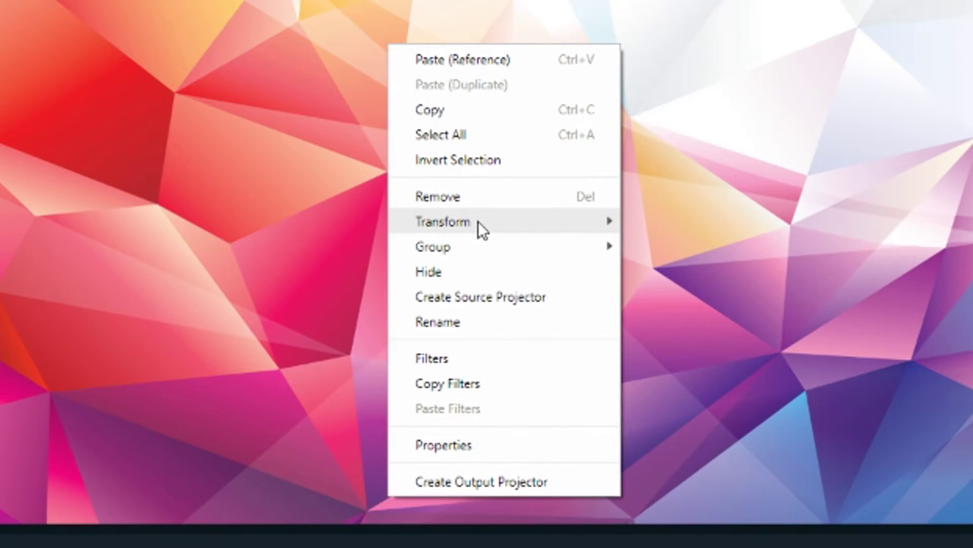
mouse_move(456, 231)
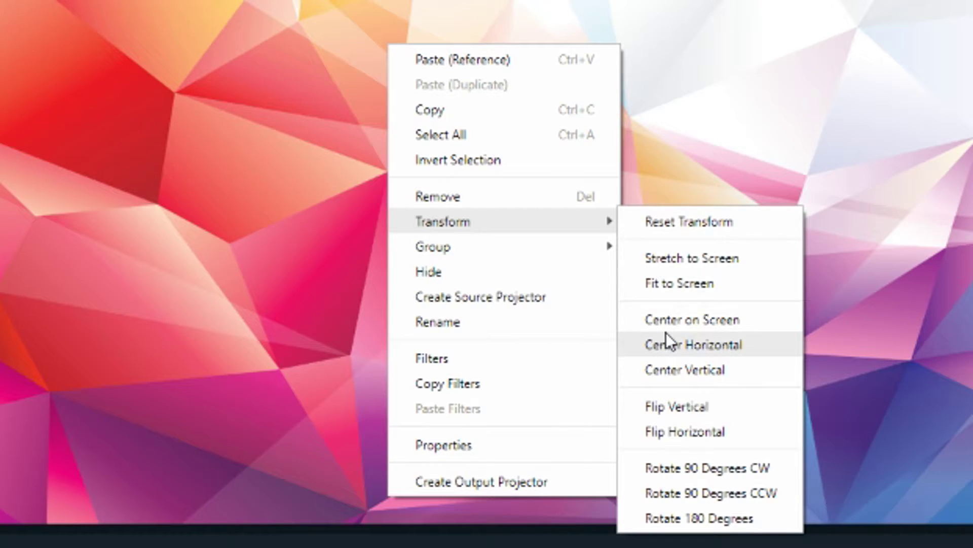
click(676, 287)
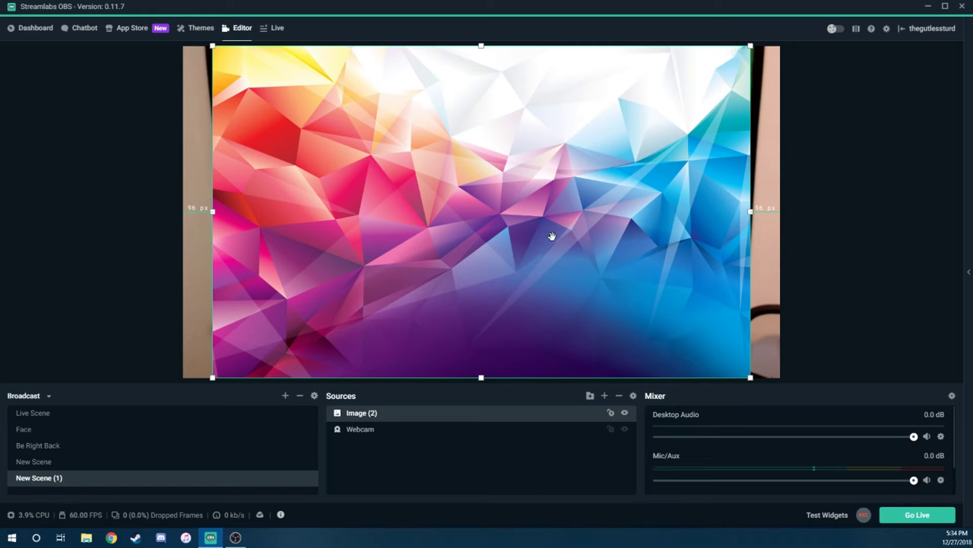
right_click(402, 167)
mouse_move(477, 256)
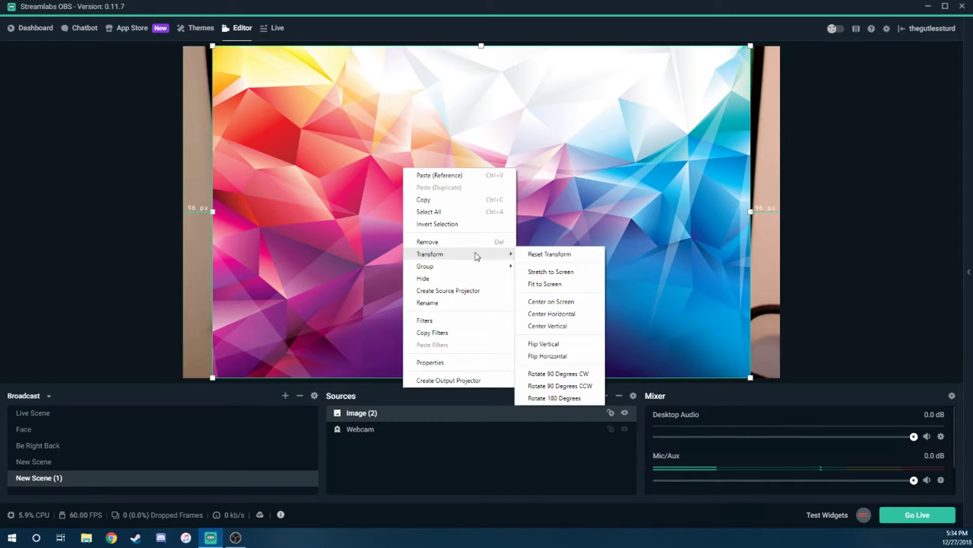
click(556, 272)
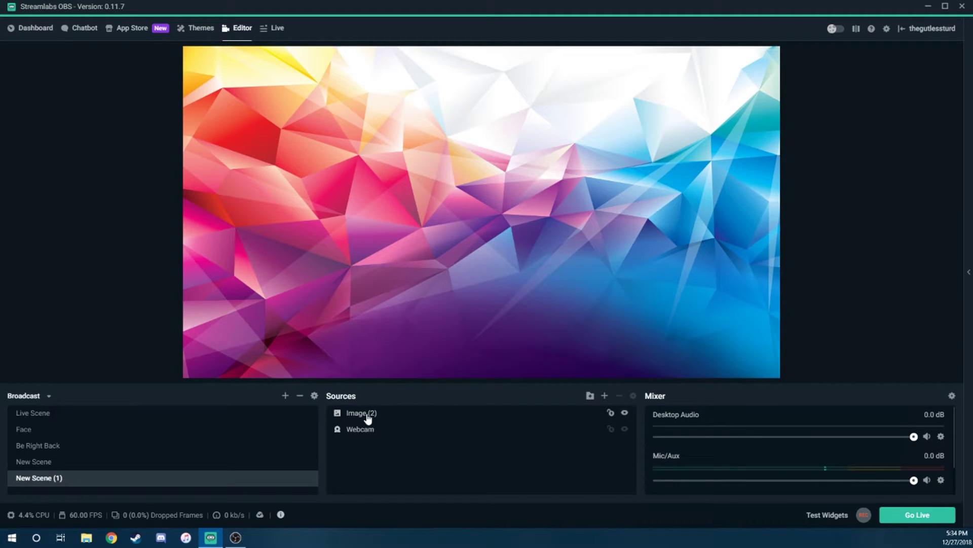
Move Image (2) below Webcam in Sources and add a Chroma Key filter to the Webcam
drag(368, 416, 367, 435)
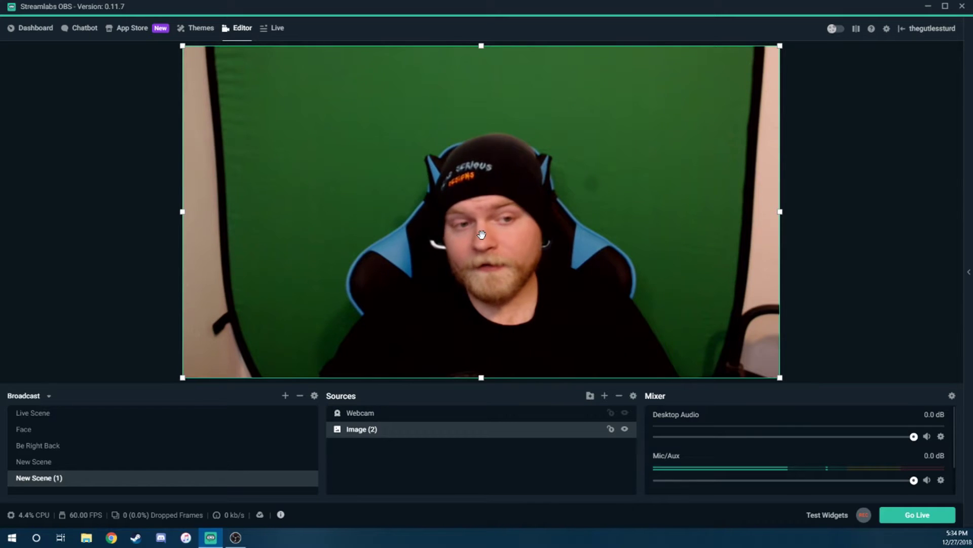
click(363, 413)
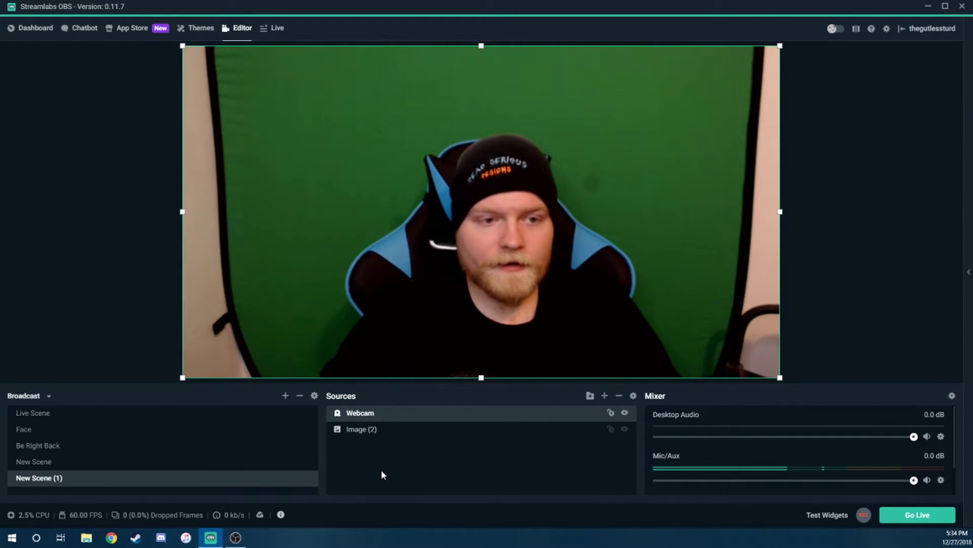
right_click(368, 413)
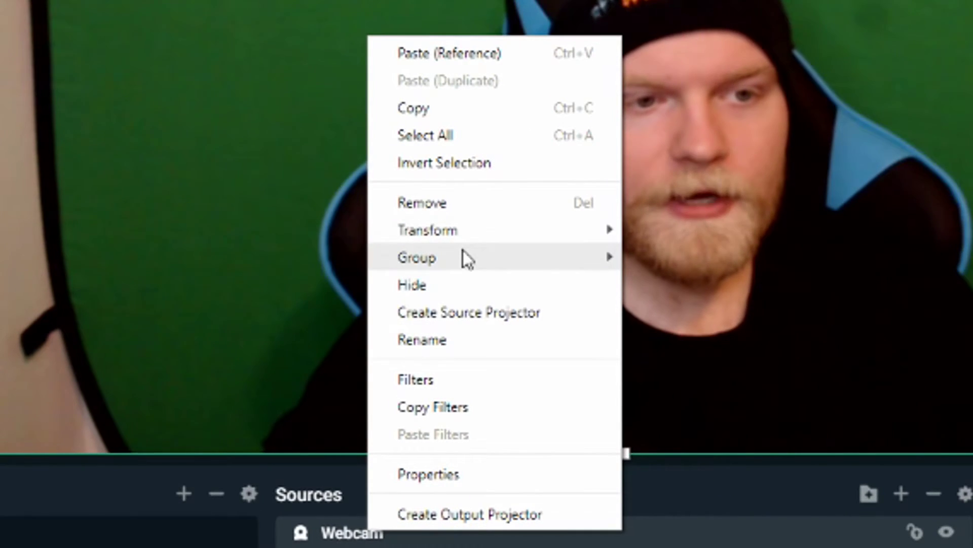
click(439, 380)
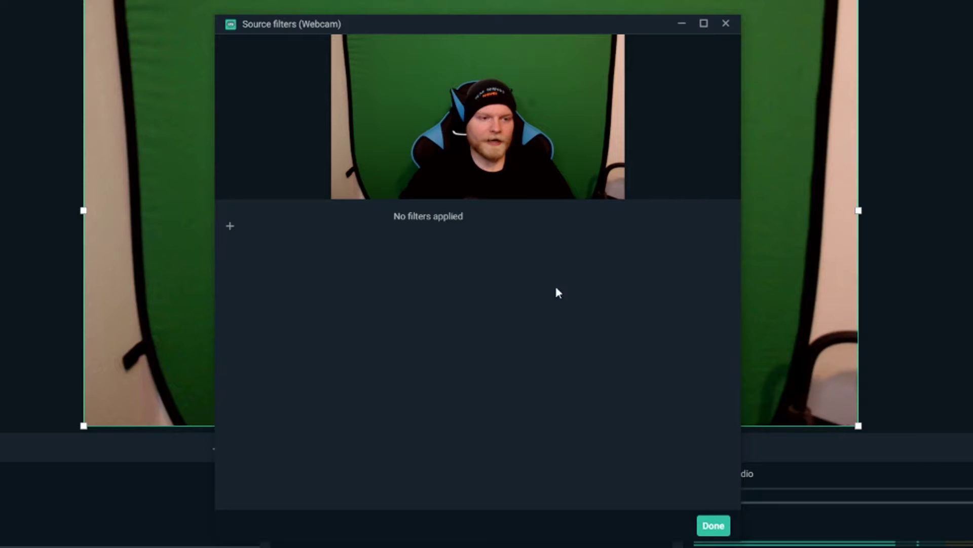
click(230, 226)
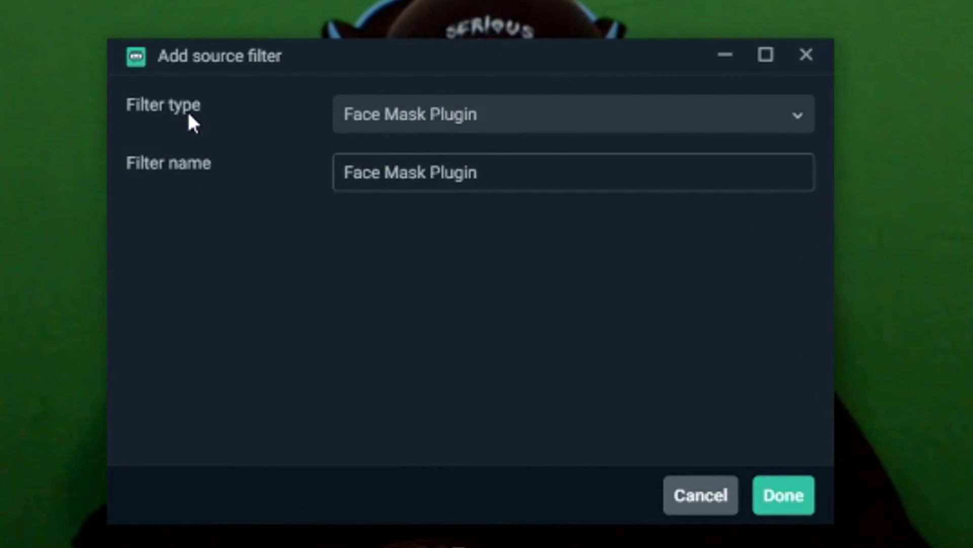
click(393, 119)
scroll(467, 330, down, 3)
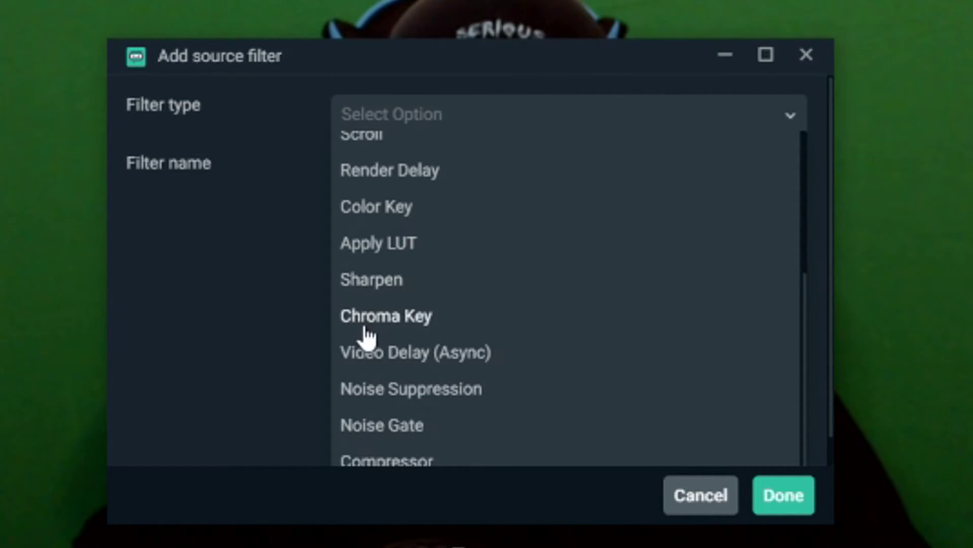
click(412, 319)
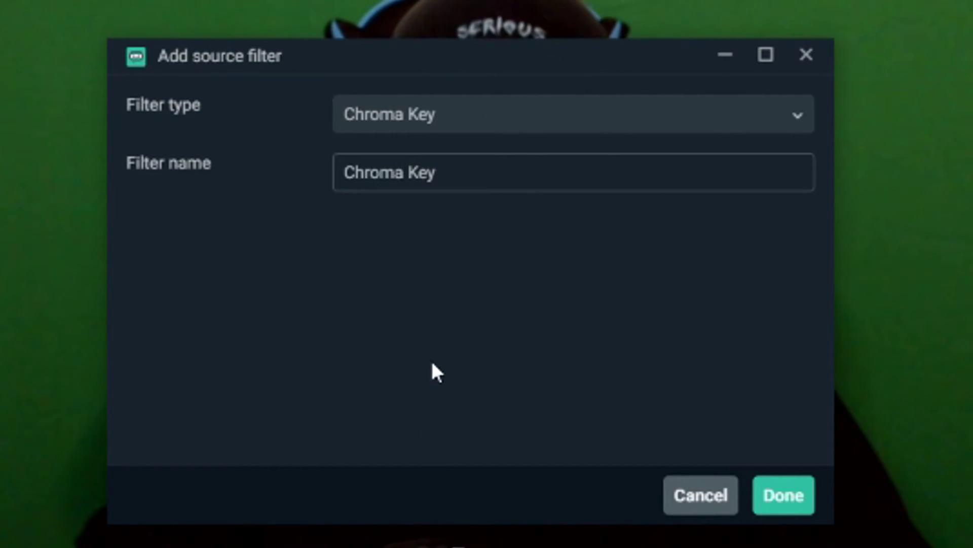
drag(517, 178, 335, 318)
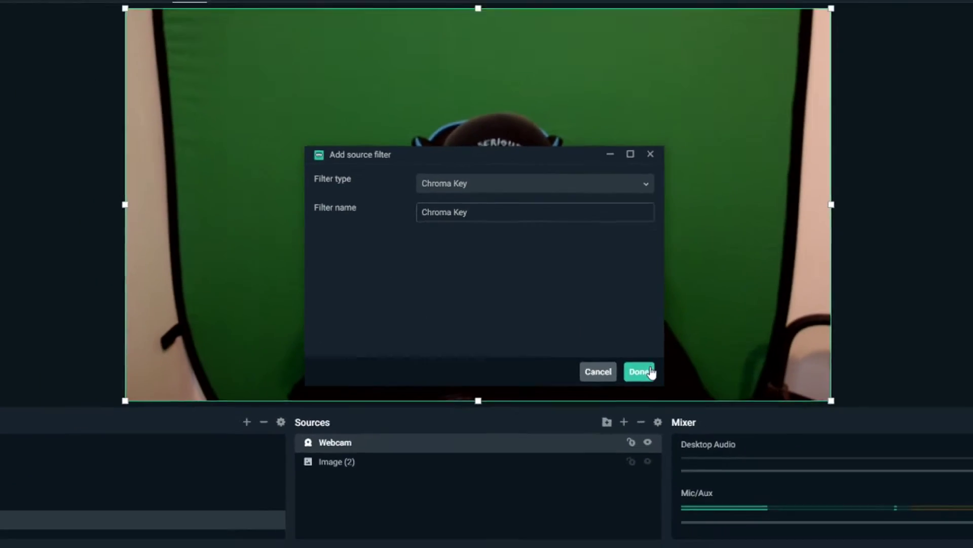
click(640, 372)
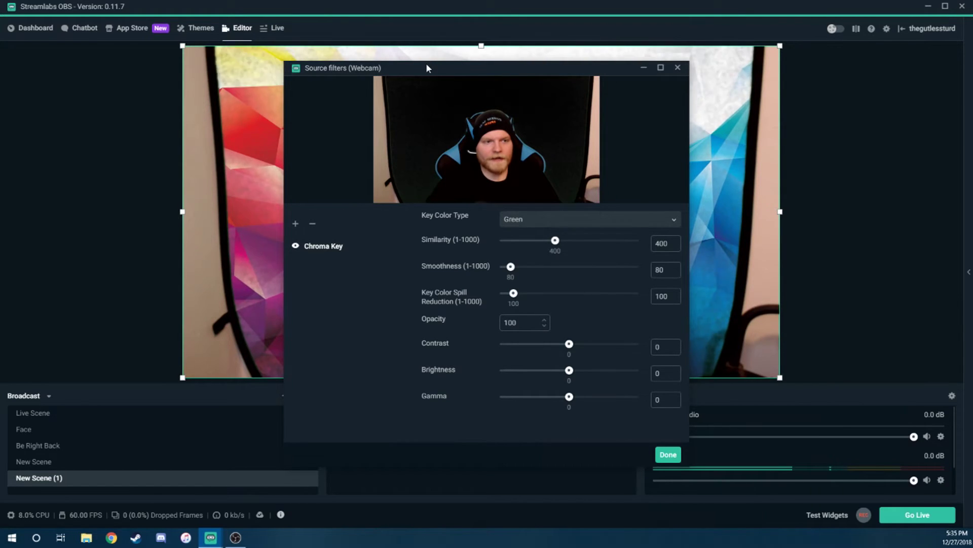
Raise Chroma Key Similarity to about 436, and lower Smoothness to 64 and Contrast to 0.05
drag(426, 63, 446, 110)
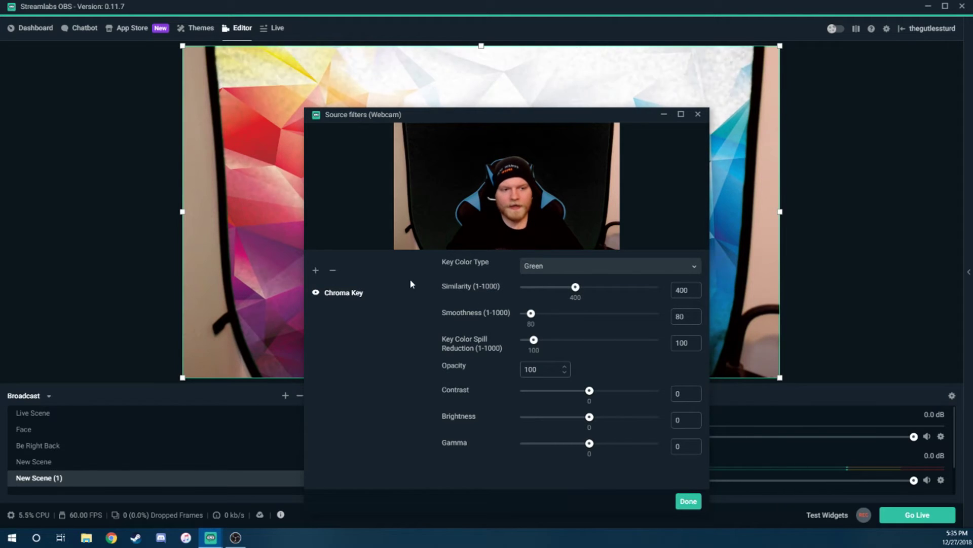
drag(576, 287, 579, 289)
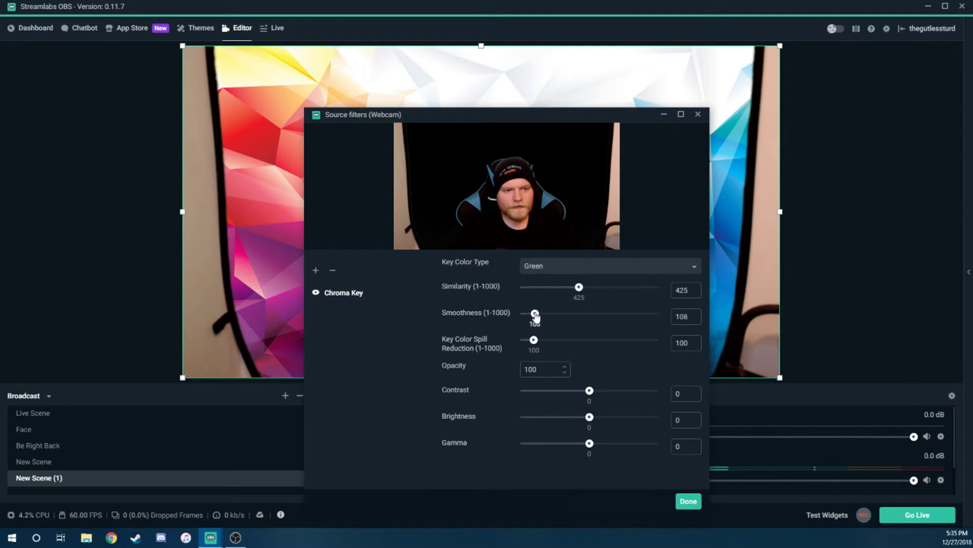
drag(536, 317, 530, 317)
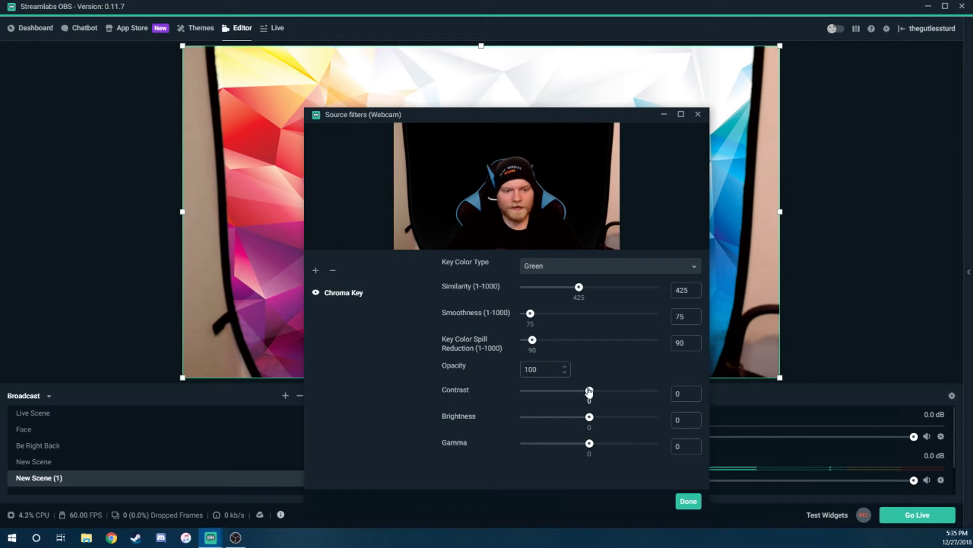
drag(597, 391, 594, 391)
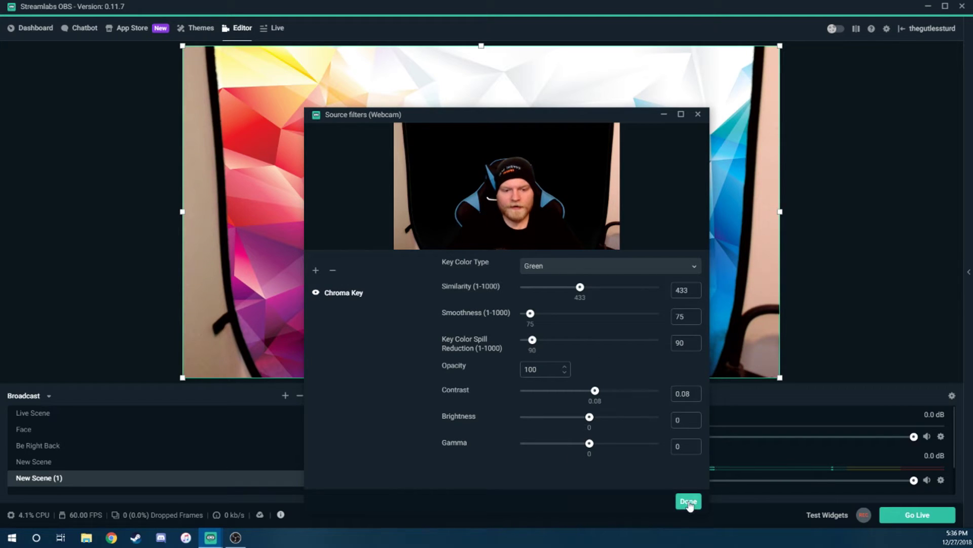
Set the Chroma Key colour type to Green and close the Source filters window
click(551, 269)
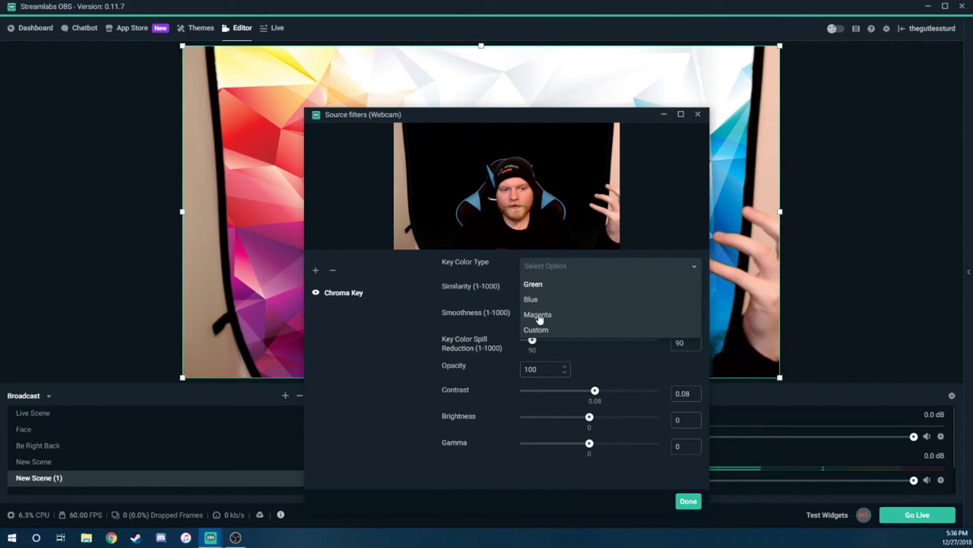
click(536, 330)
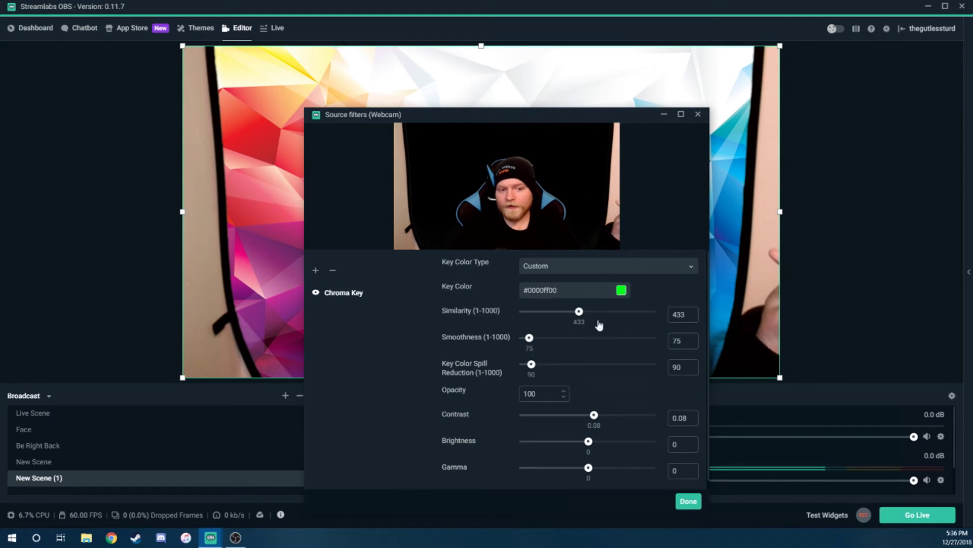
click(622, 289)
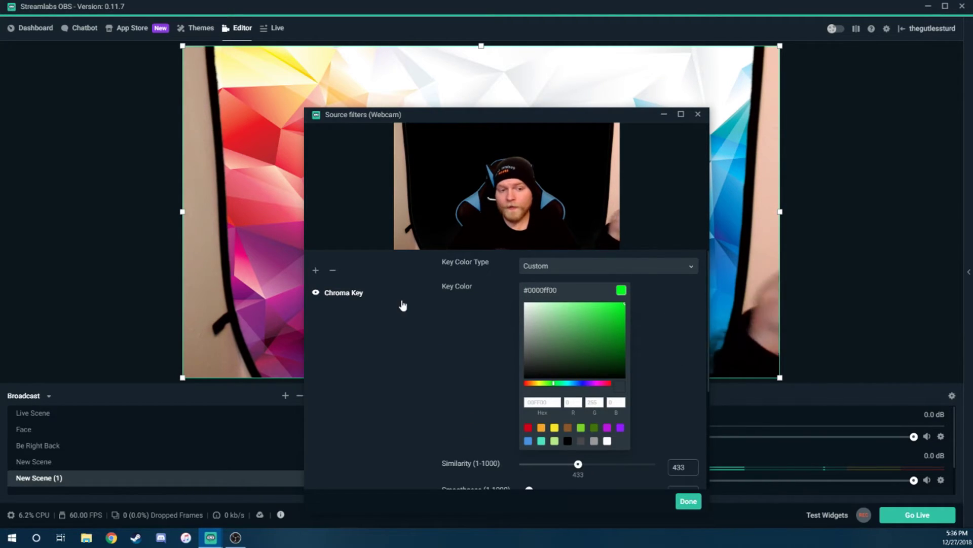
click(591, 269)
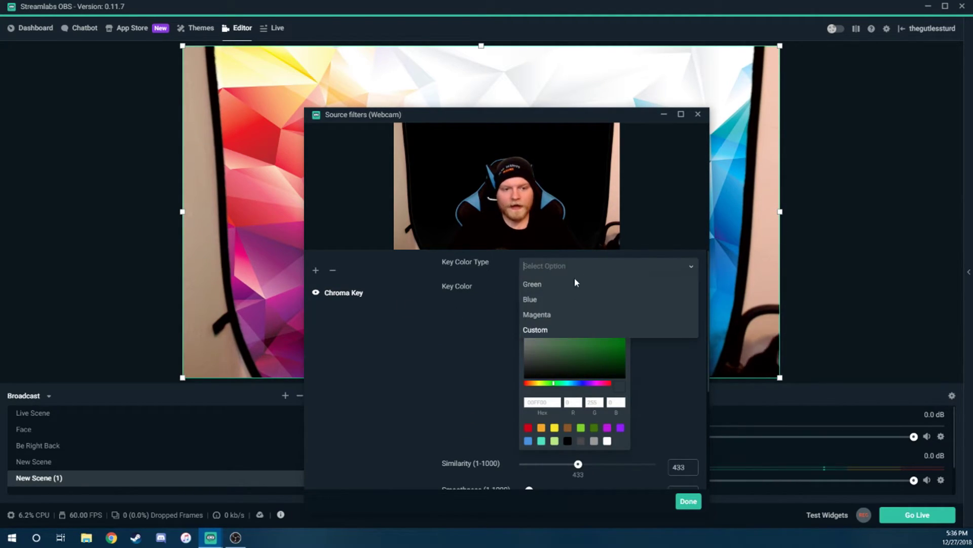
click(534, 290)
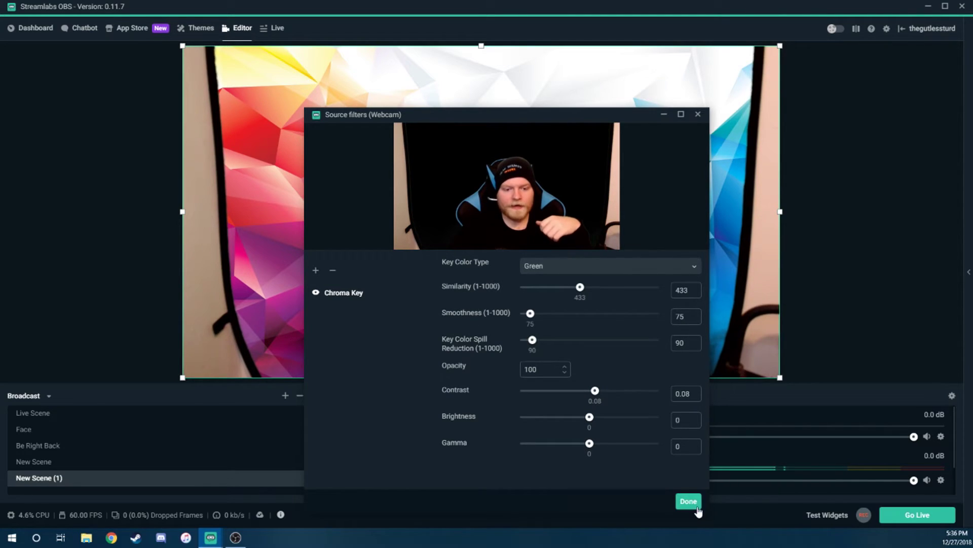
click(688, 500)
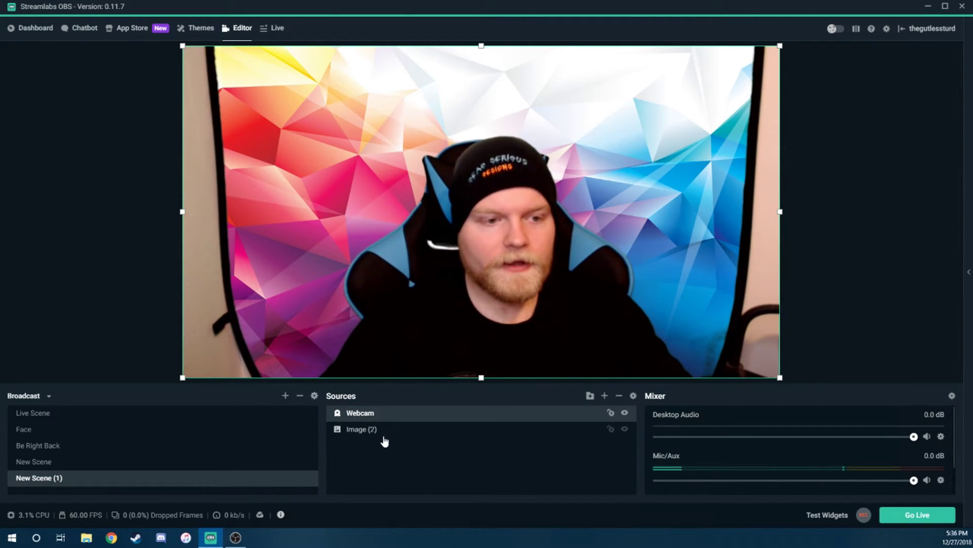
Add a Crop/Pad filter to the Webcam under its default name Crop/Pad
right_click(363, 415)
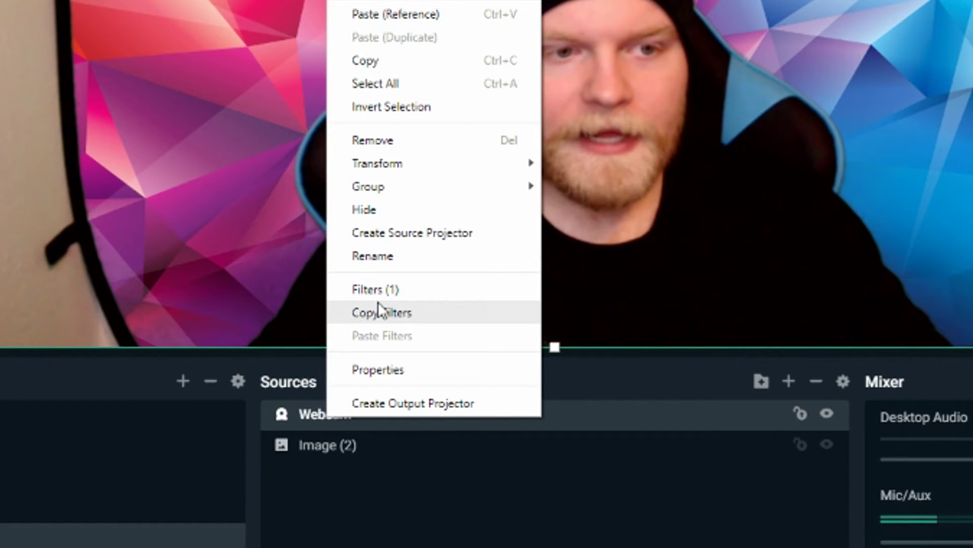
click(385, 292)
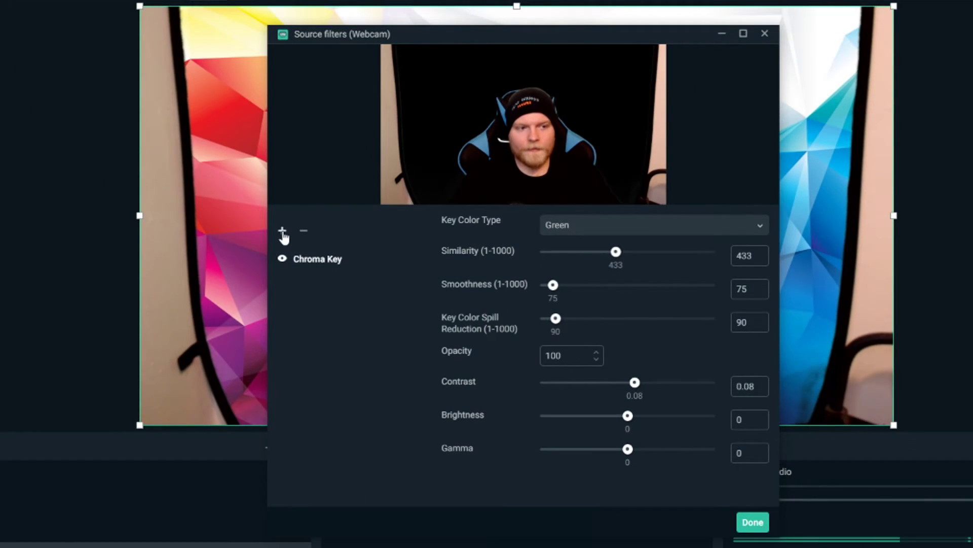
click(283, 232)
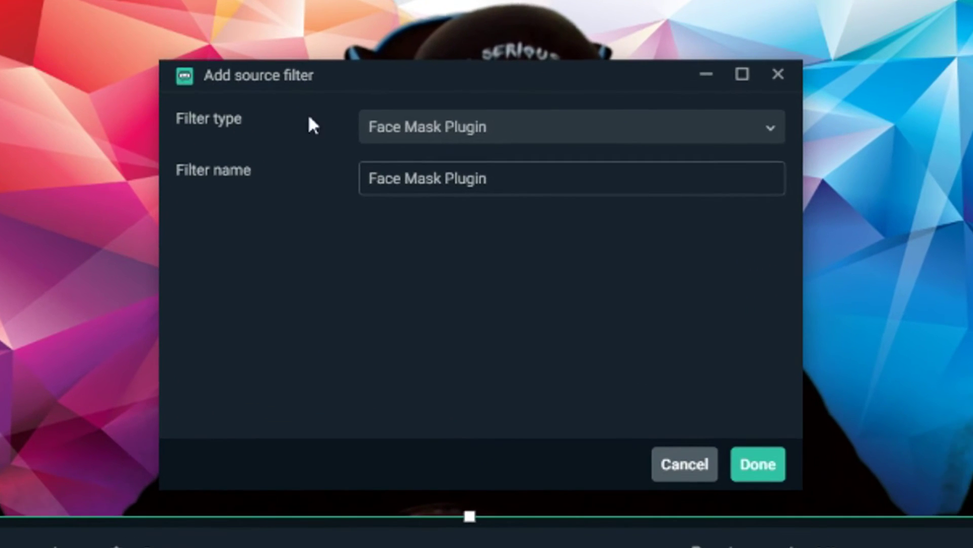
click(505, 187)
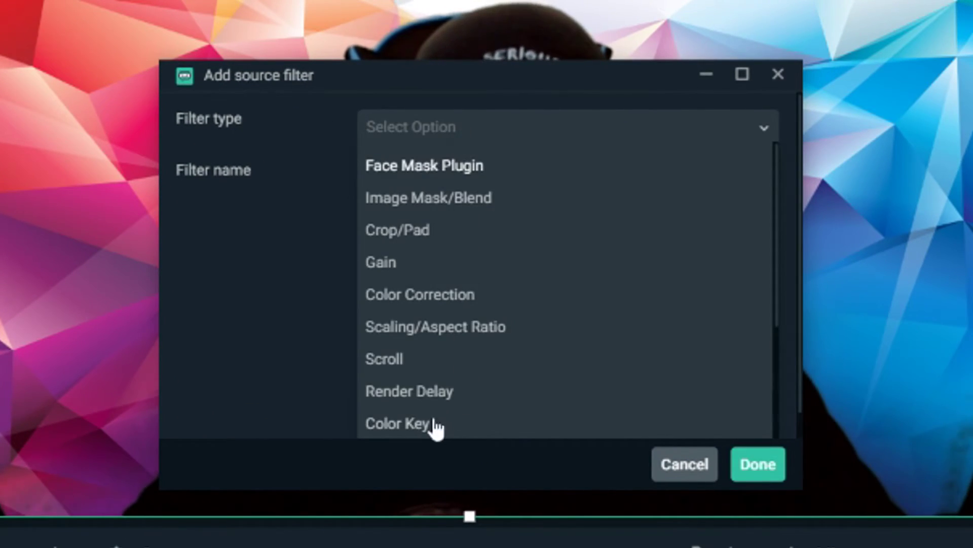
scroll(419, 380, down, 3)
scroll(426, 379, up, 3)
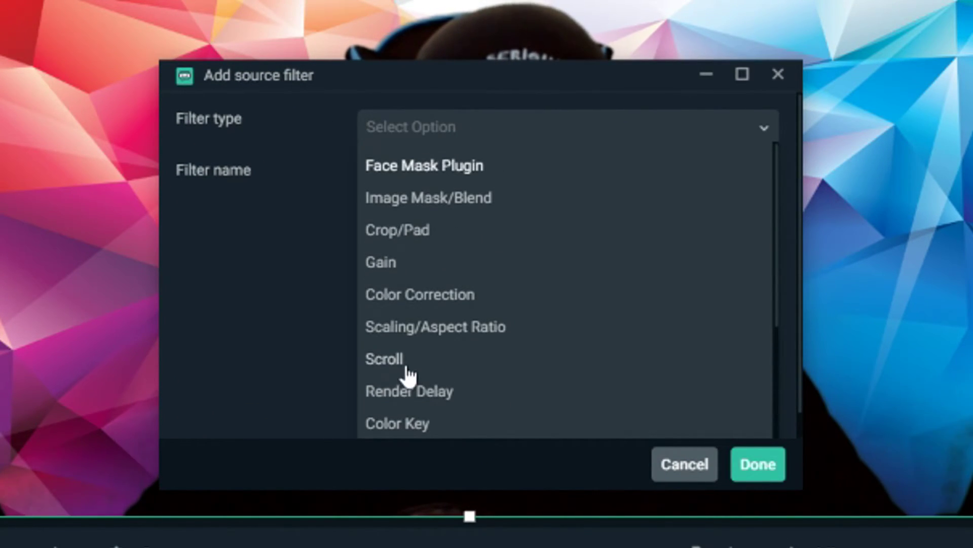
click(399, 234)
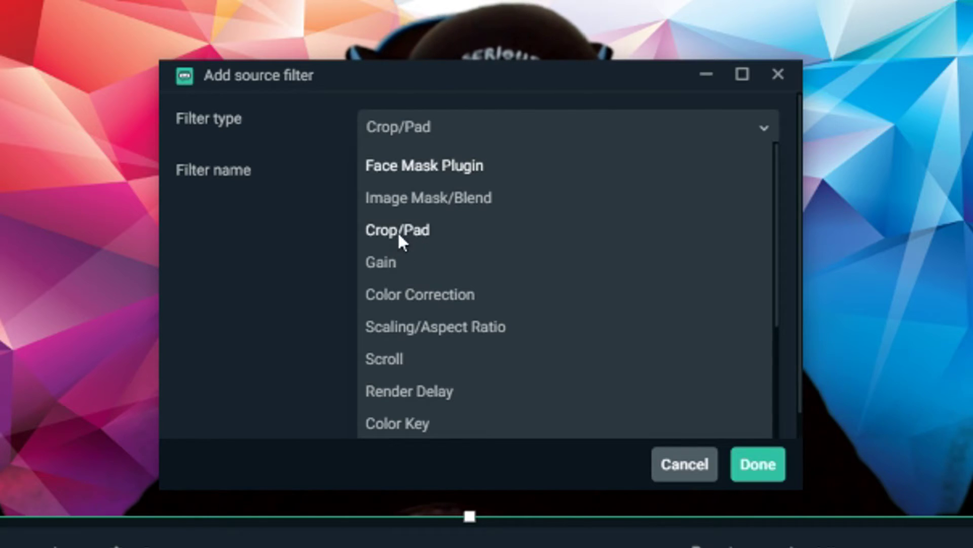
key(Tab)
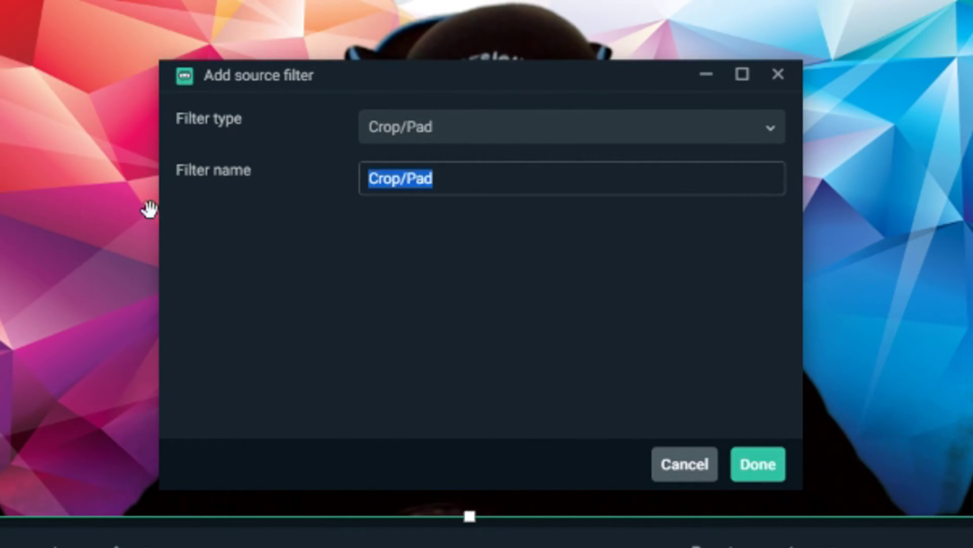
click(763, 466)
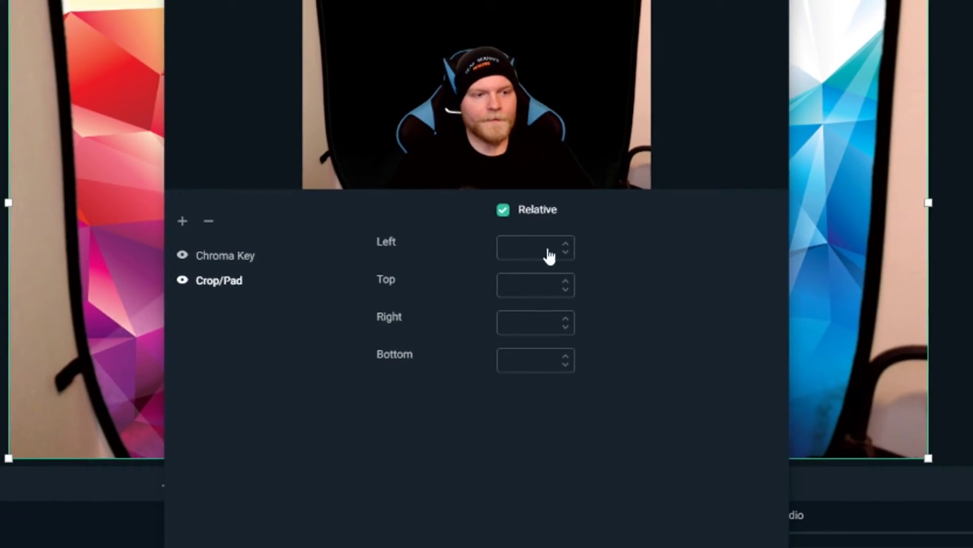
In the Crop/Pad filter, set the webcam's Left crop to 100 and Right crop to 75
click(549, 253)
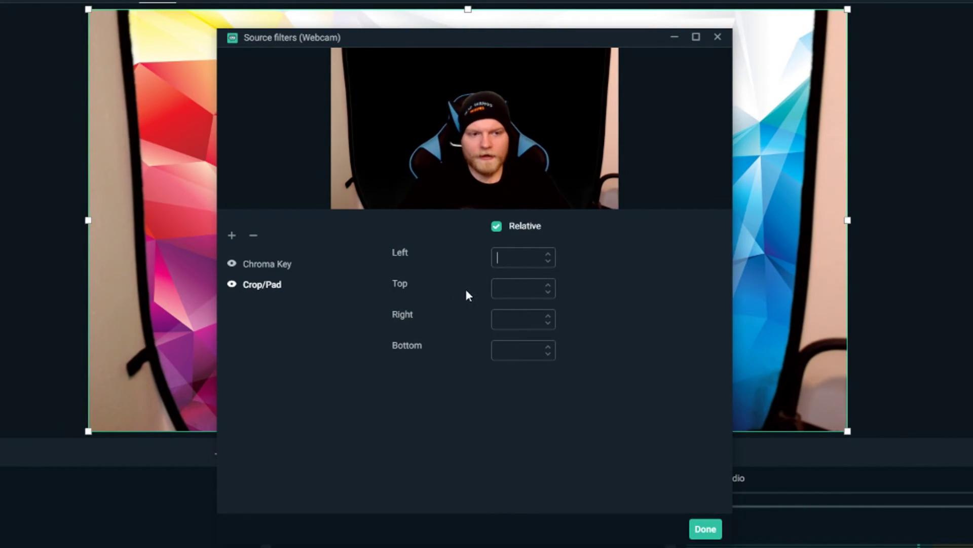
text(60)
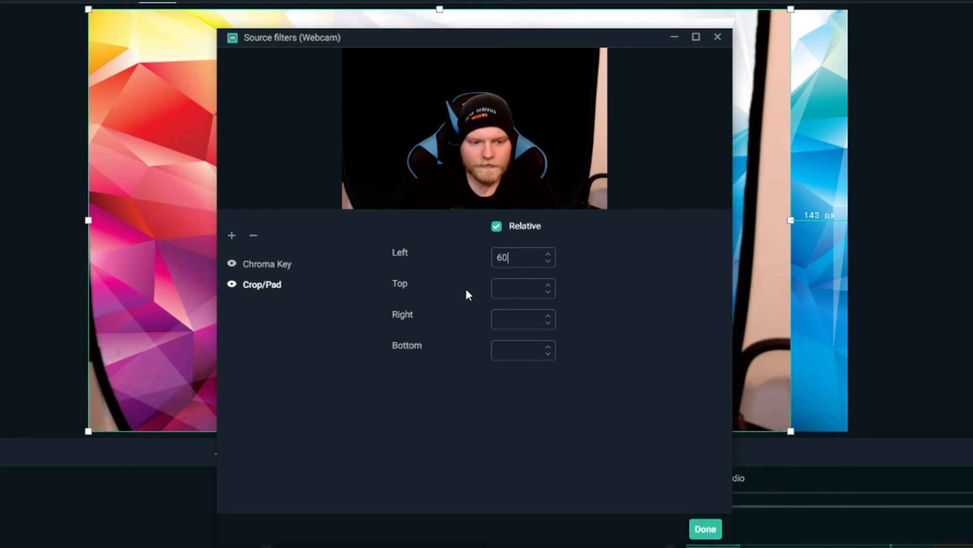
key(BackSpace)
key(BackSpace)
text(80)
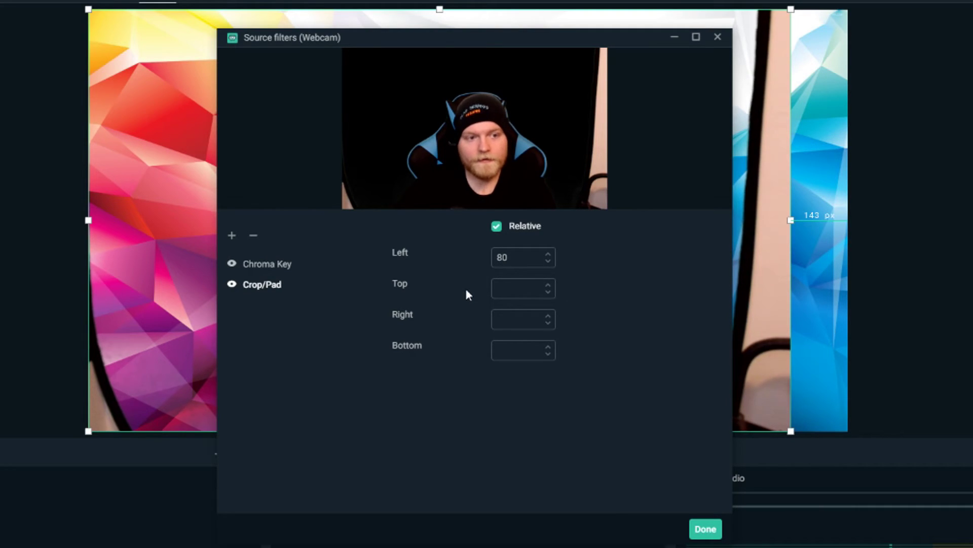
key(BackSpace)
key(BackSpace)
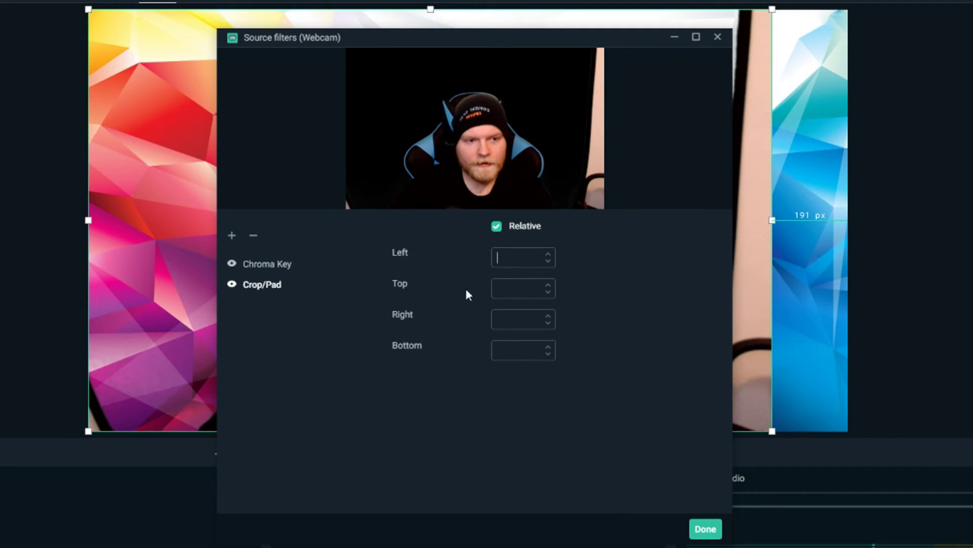
text(100)
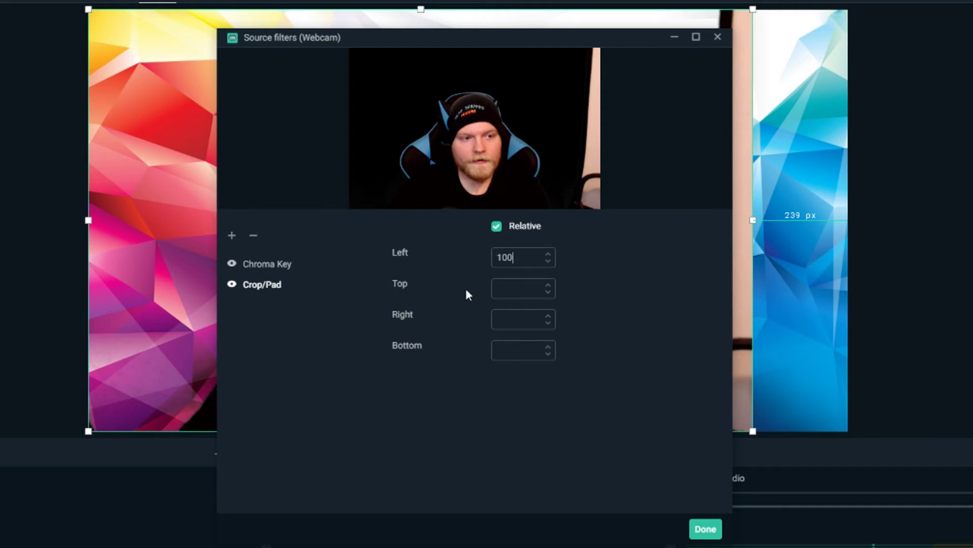
click(528, 325)
text(50)
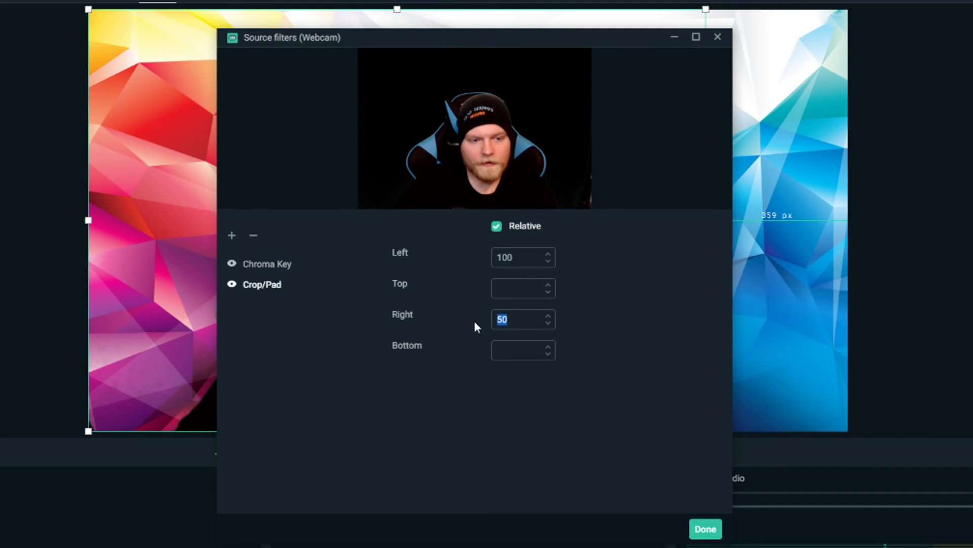
text(65)
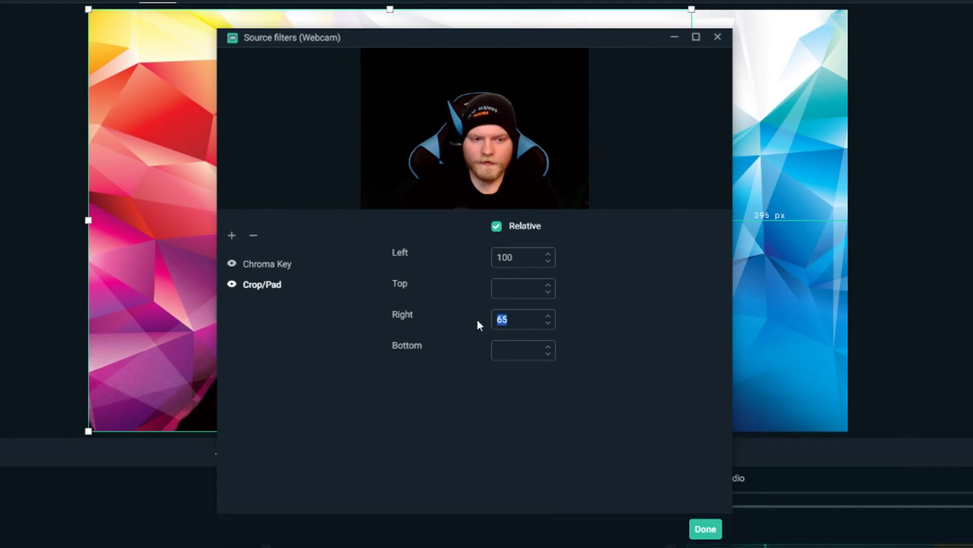
text(75)
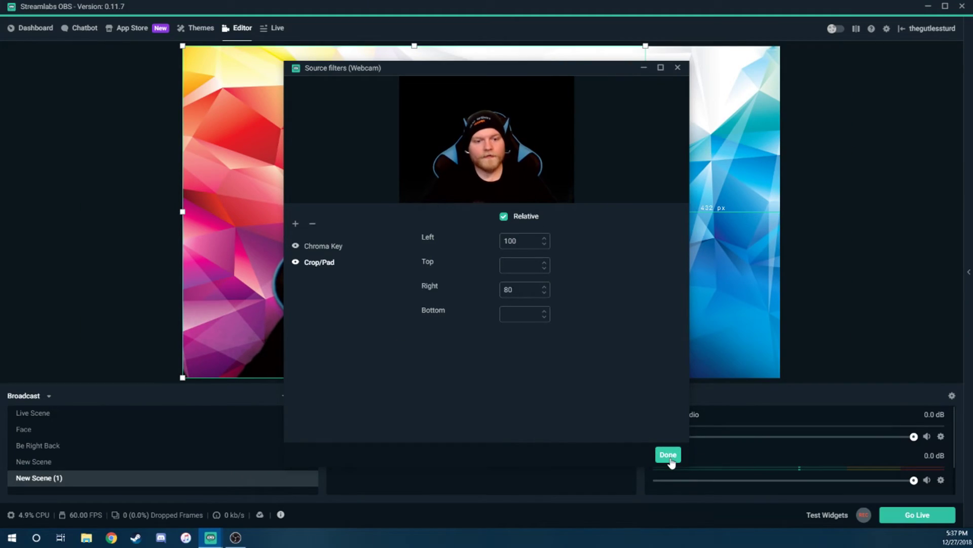
Close the filters, then resize the webcam from its top-left handle into the preview's bottom-right corner
click(705, 529)
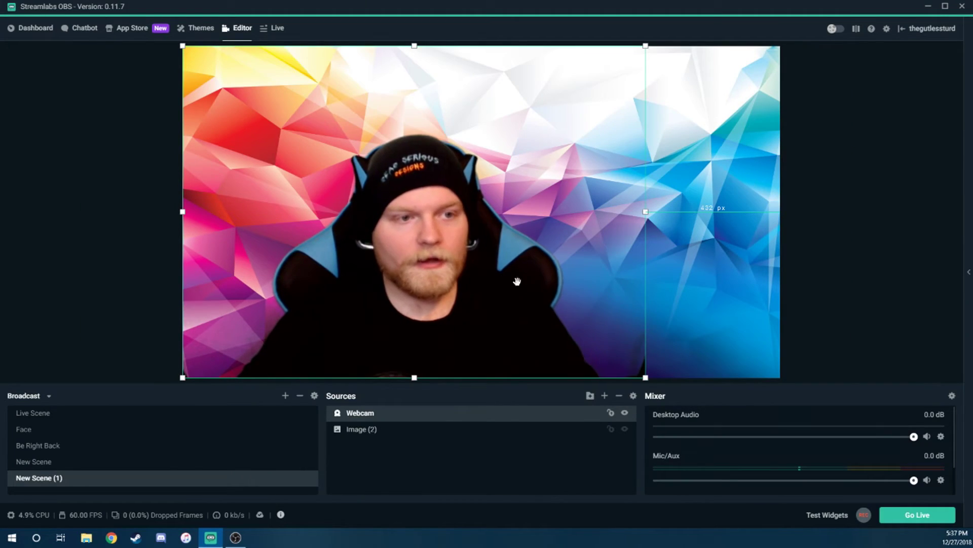
drag(468, 300, 512, 300)
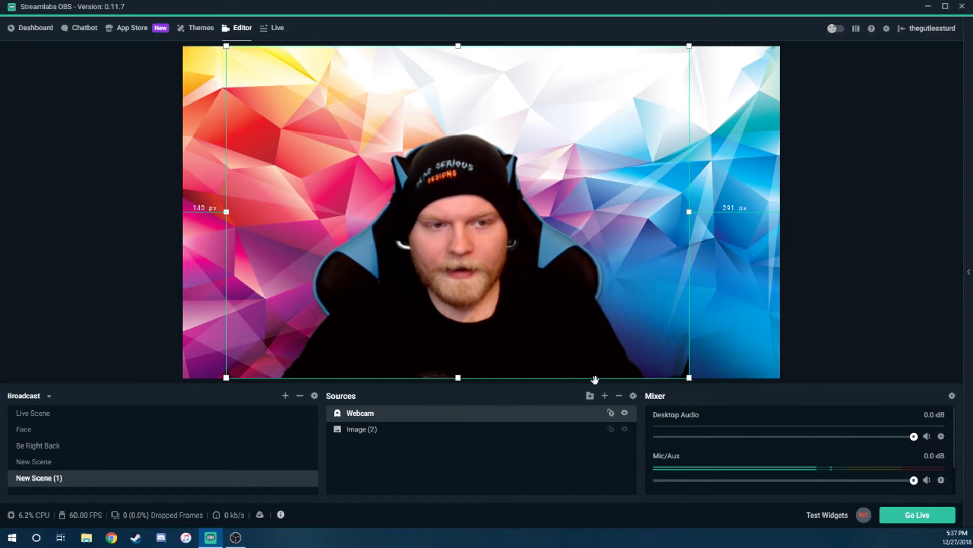
drag(569, 359, 599, 359)
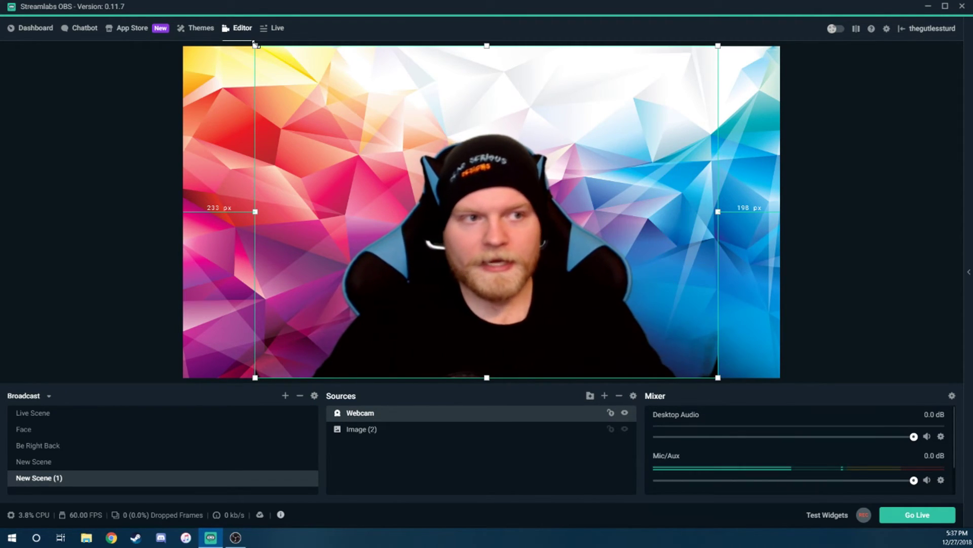
drag(255, 45, 553, 252)
drag(636, 345, 716, 349)
click(910, 322)
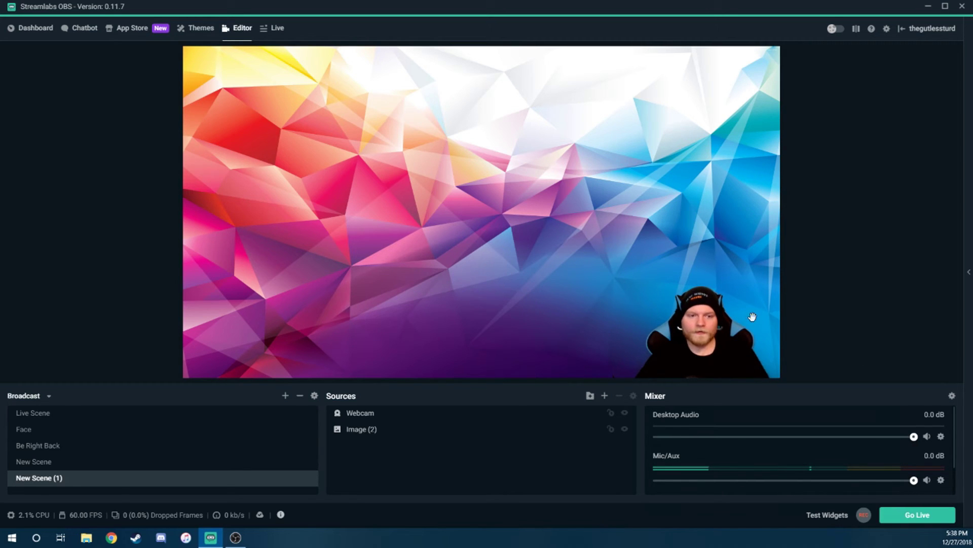
click(376, 430)
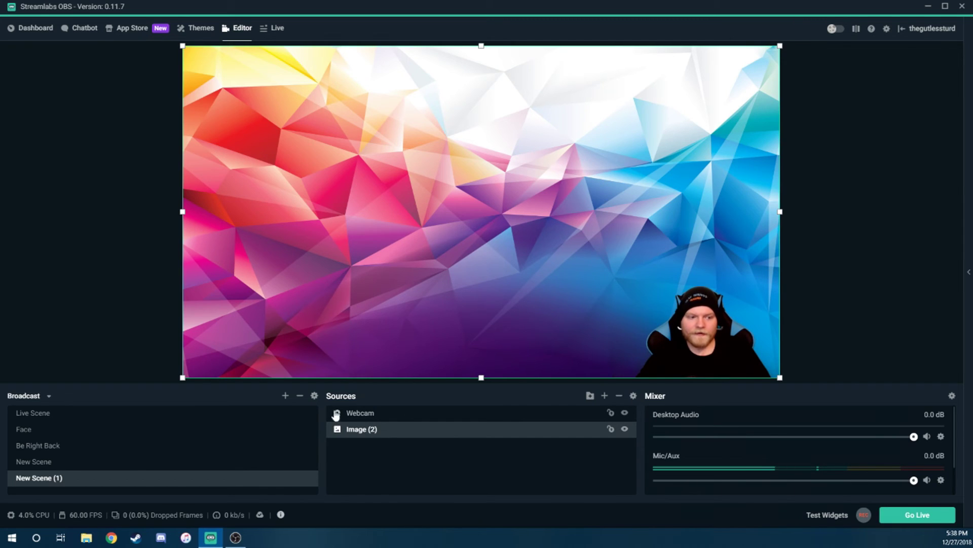
click(361, 413)
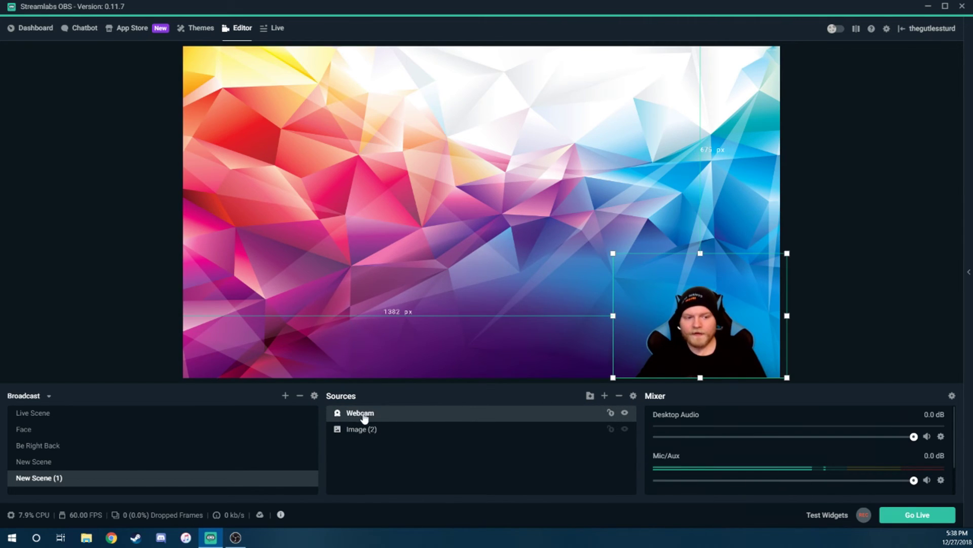
right_click(364, 416)
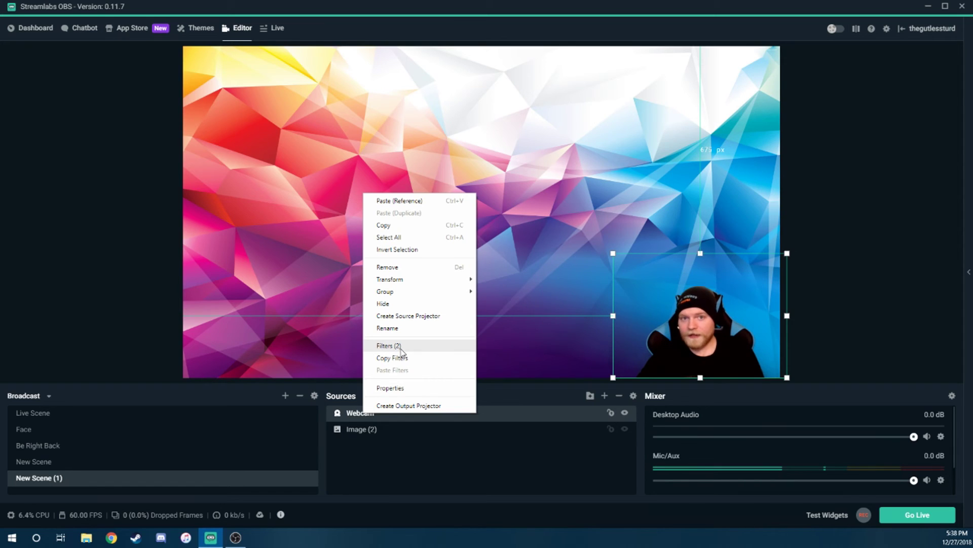
click(431, 479)
click(899, 294)
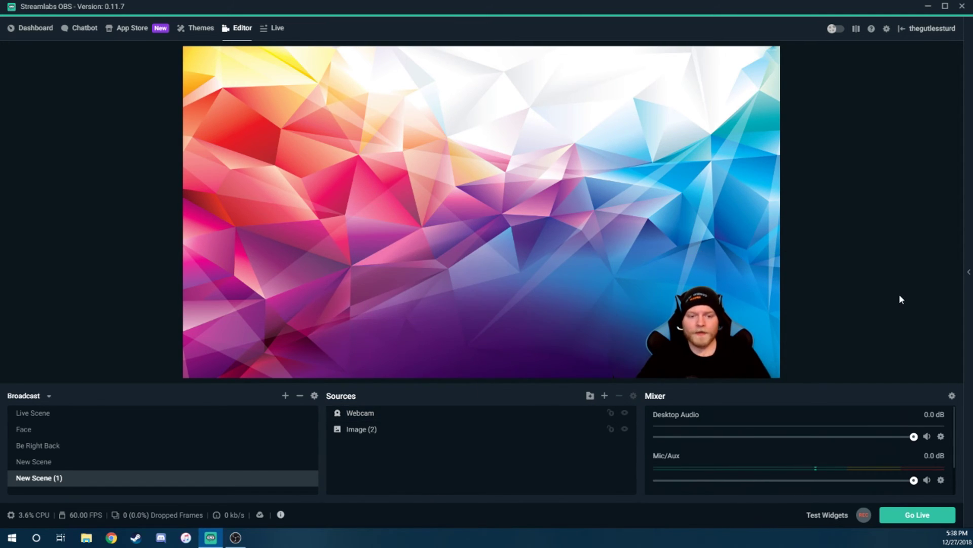